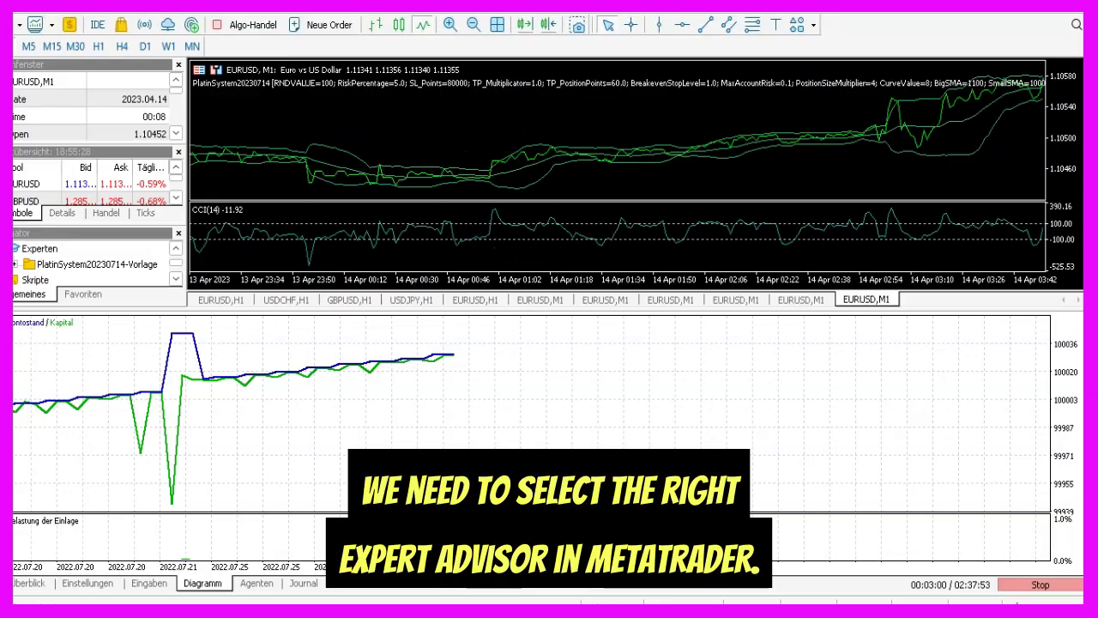
- Check the tester settings: PlatinSystem20230714 on EURUSD M1, 2022.07.20 to 2023.07.20, every-tick modelling
click(85, 586)
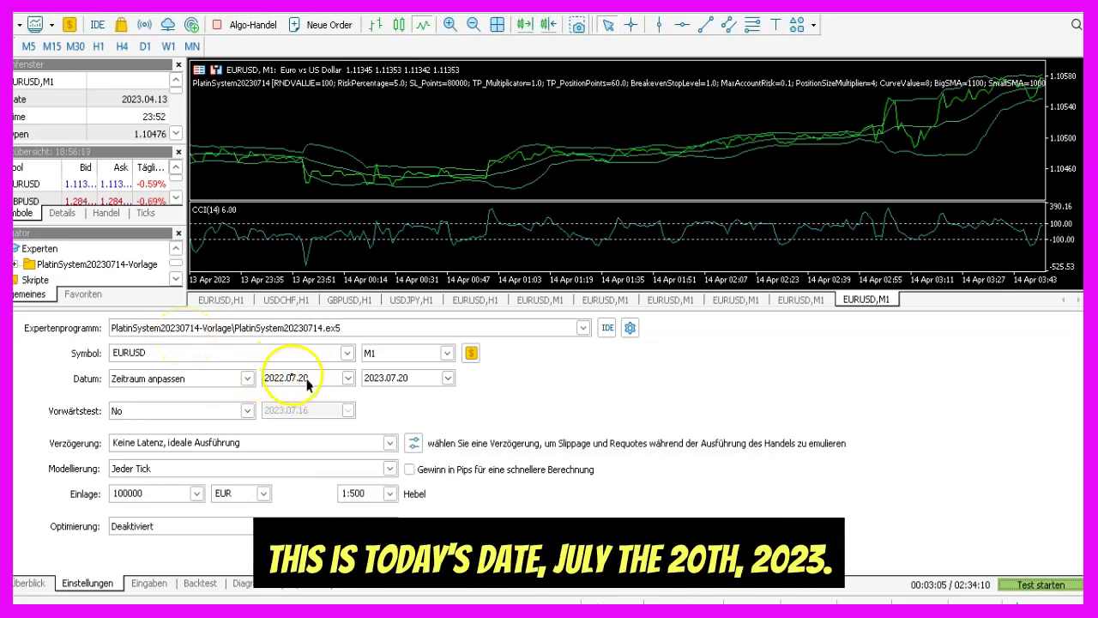
click(268, 379)
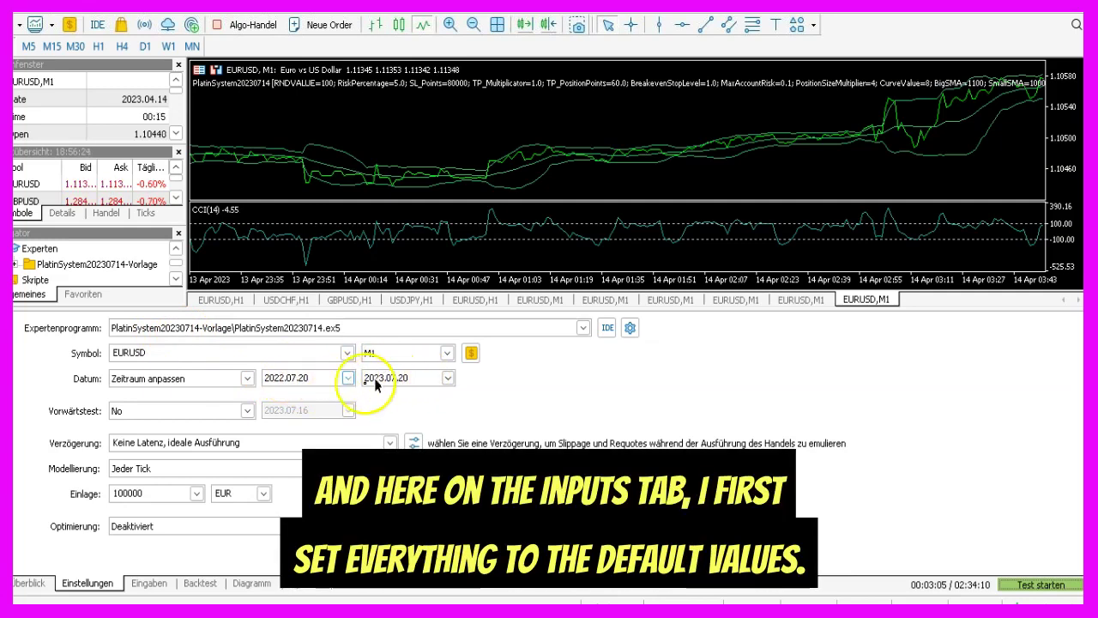
- Reset the expert's inputs to Standard defaults, then start a visual test and stop it after about 12 seconds
click(150, 582)
right_click(312, 434)
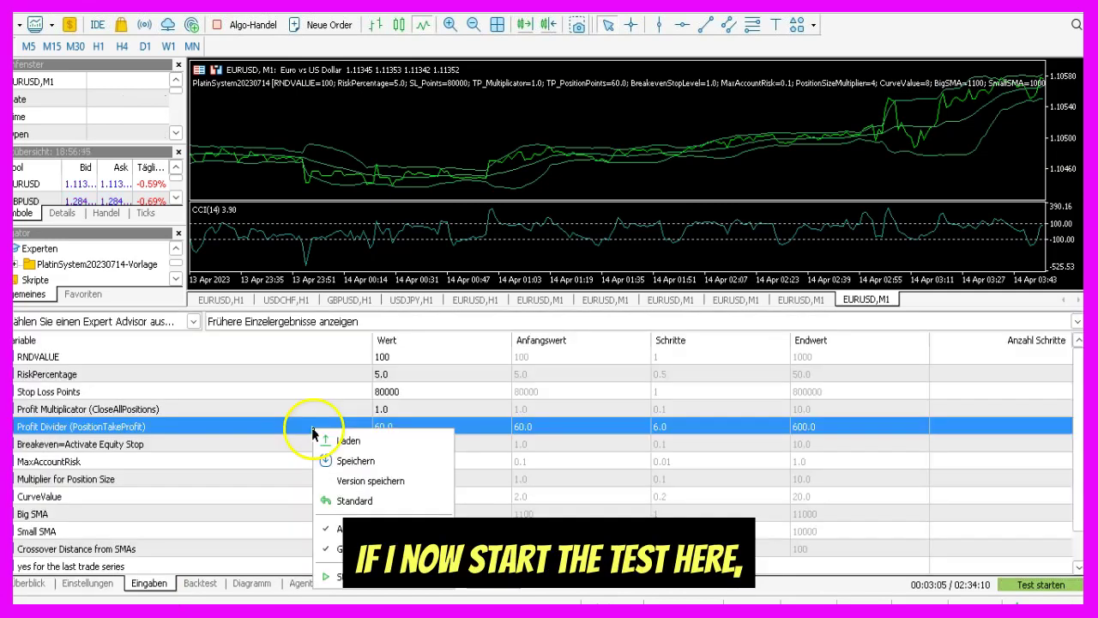
click(351, 500)
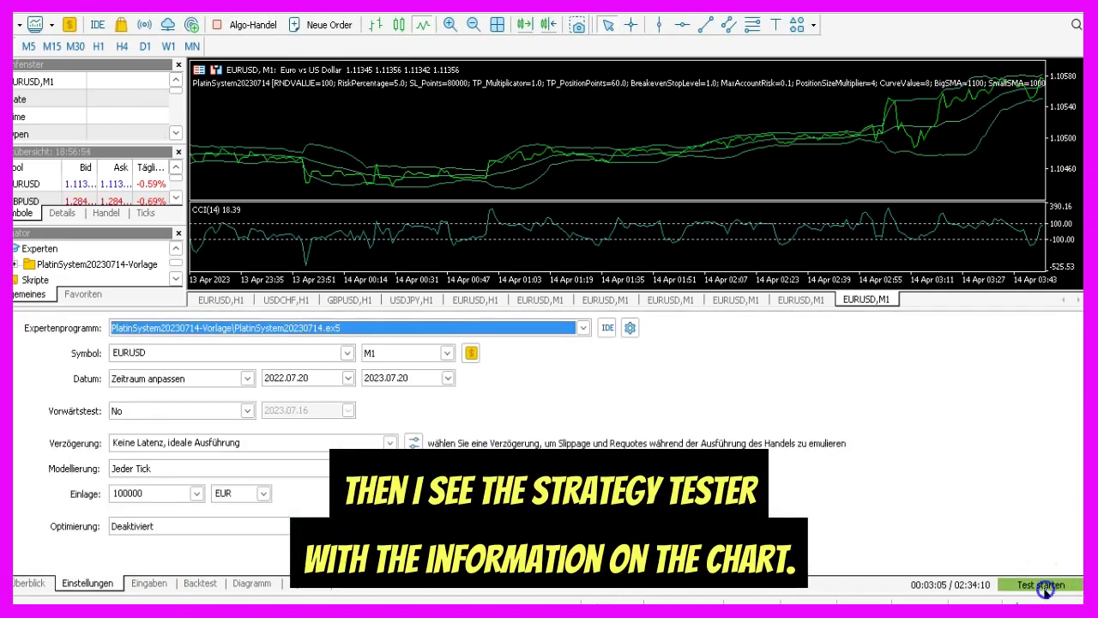
click(1042, 588)
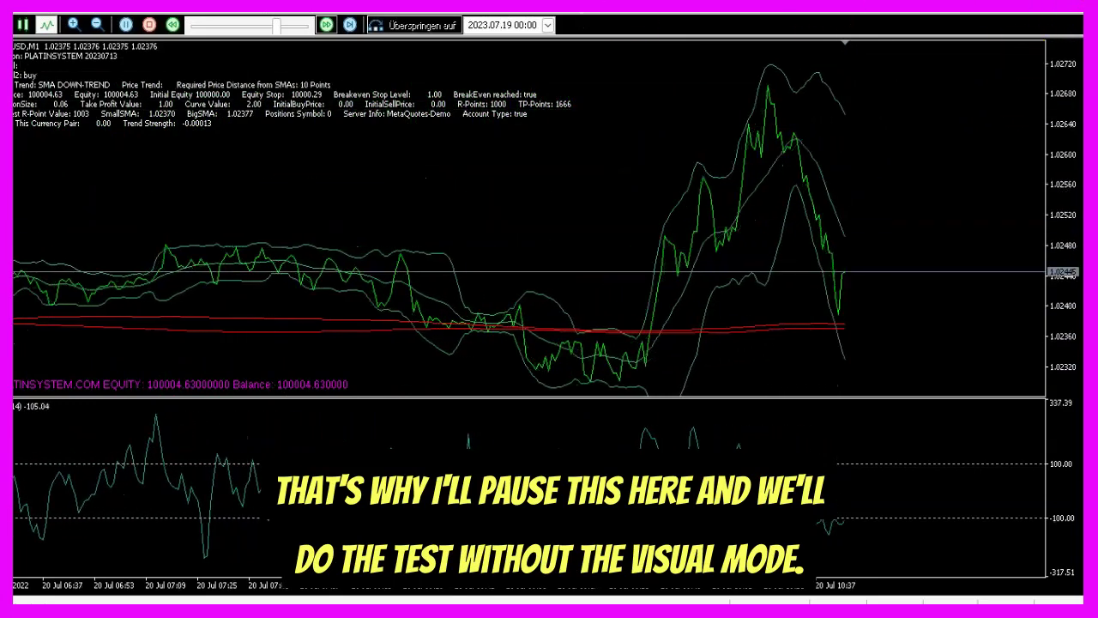
click(153, 34)
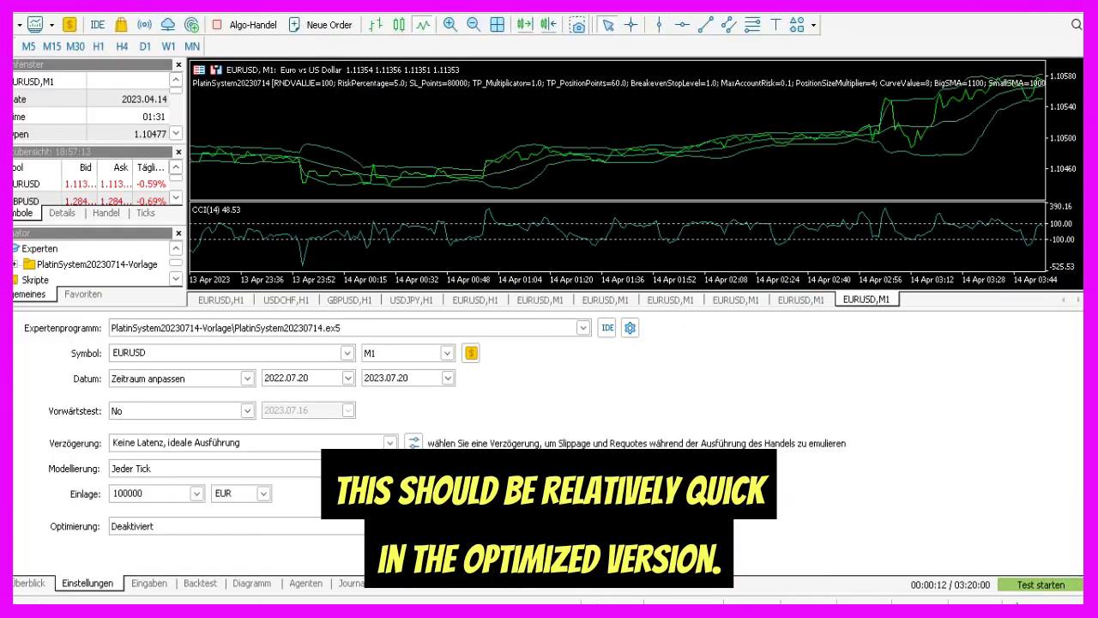
- Run the default-input backtest non-visually, watch its Diagramm equity curve, then return to Eingaben
click(1040, 584)
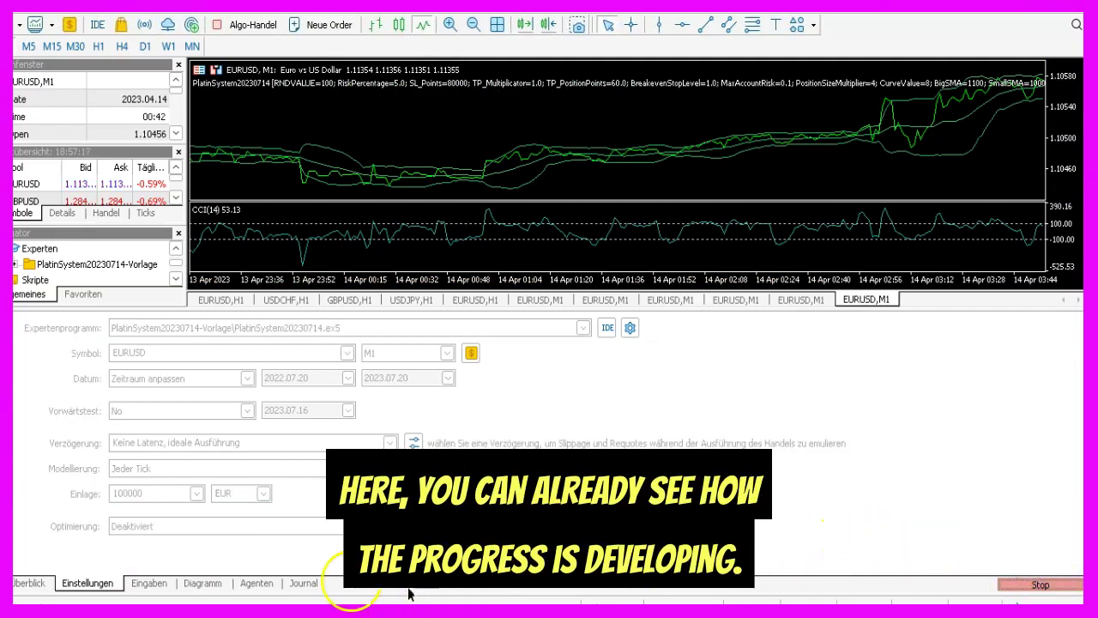
click(203, 582)
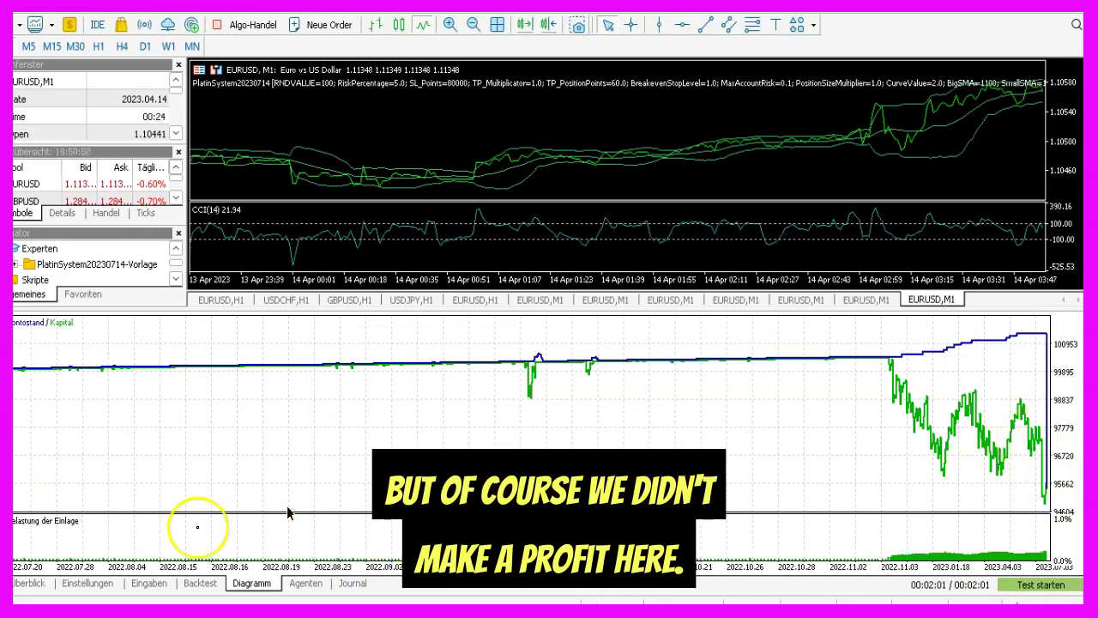
click(150, 583)
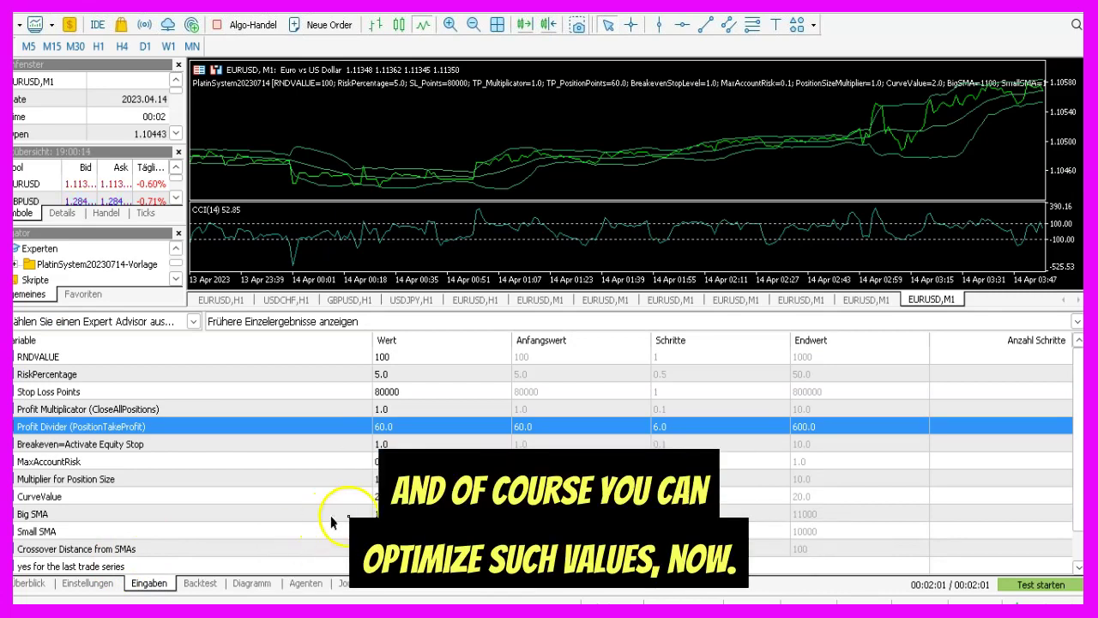
- Set CurveValue to 6 and Multiplier for Position Size to 1, then rerun the backtest (balance peaks near 102582)
click(378, 496)
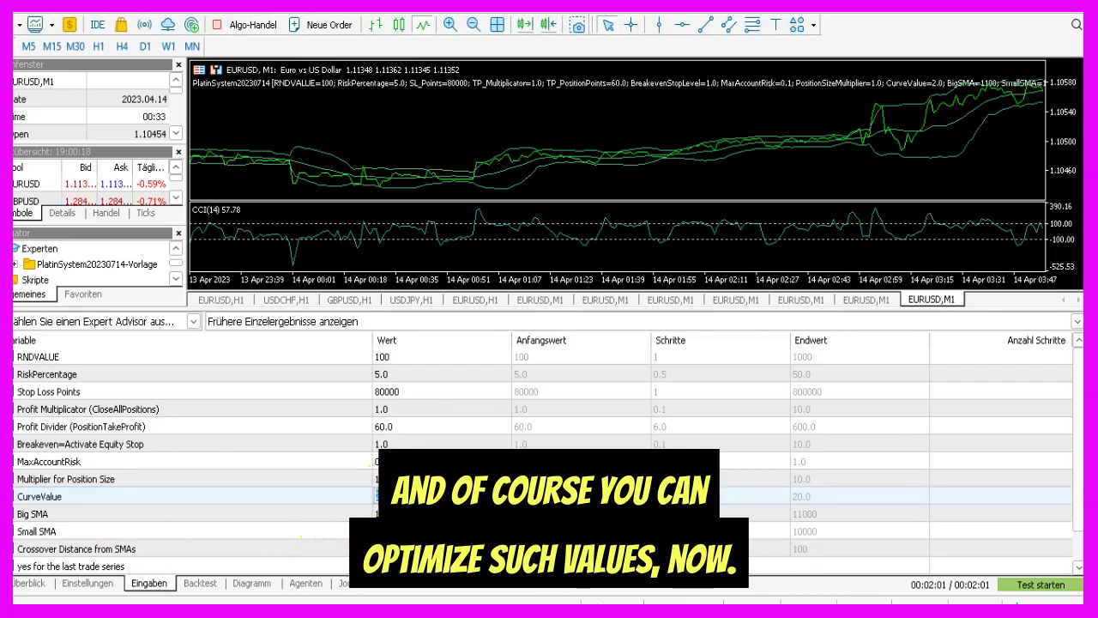
click(338, 499)
click(390, 480)
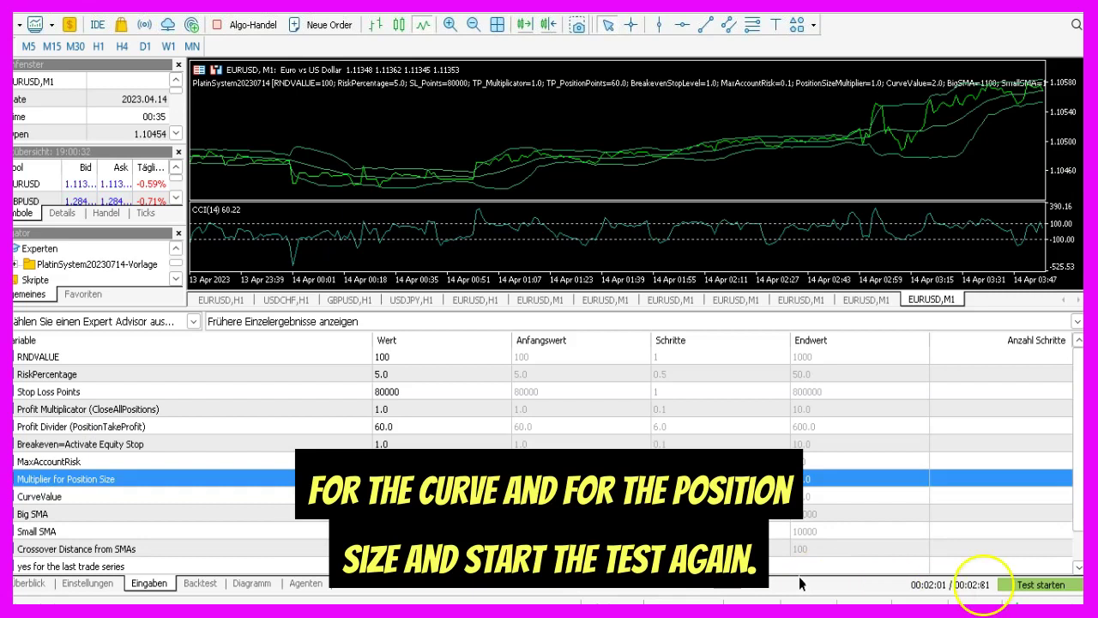
click(1040, 584)
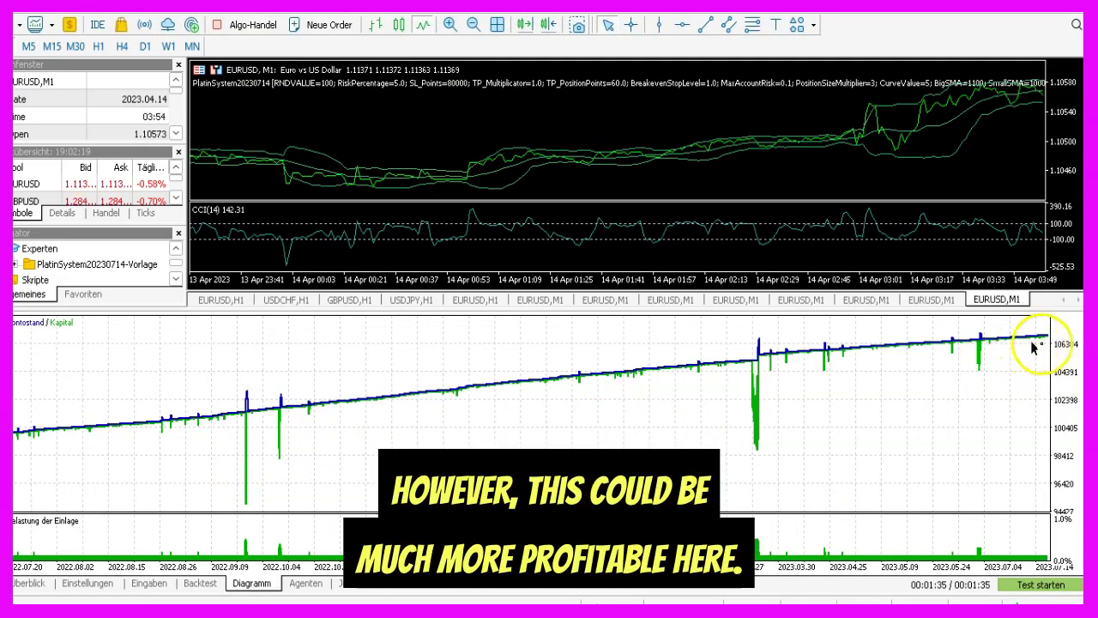
click(149, 584)
click(390, 480)
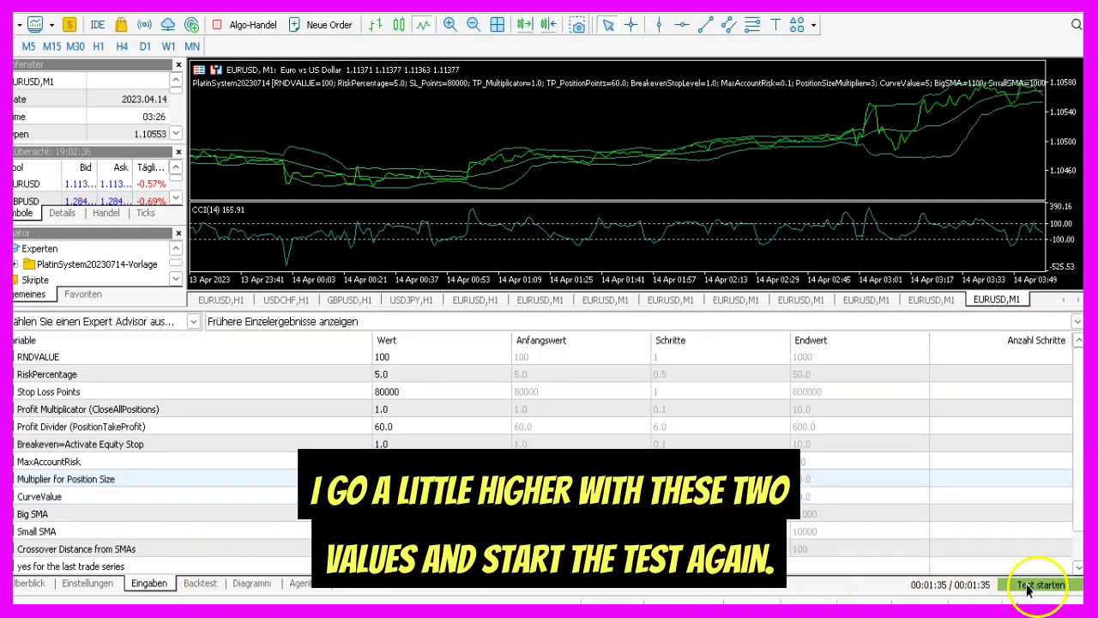
click(1038, 587)
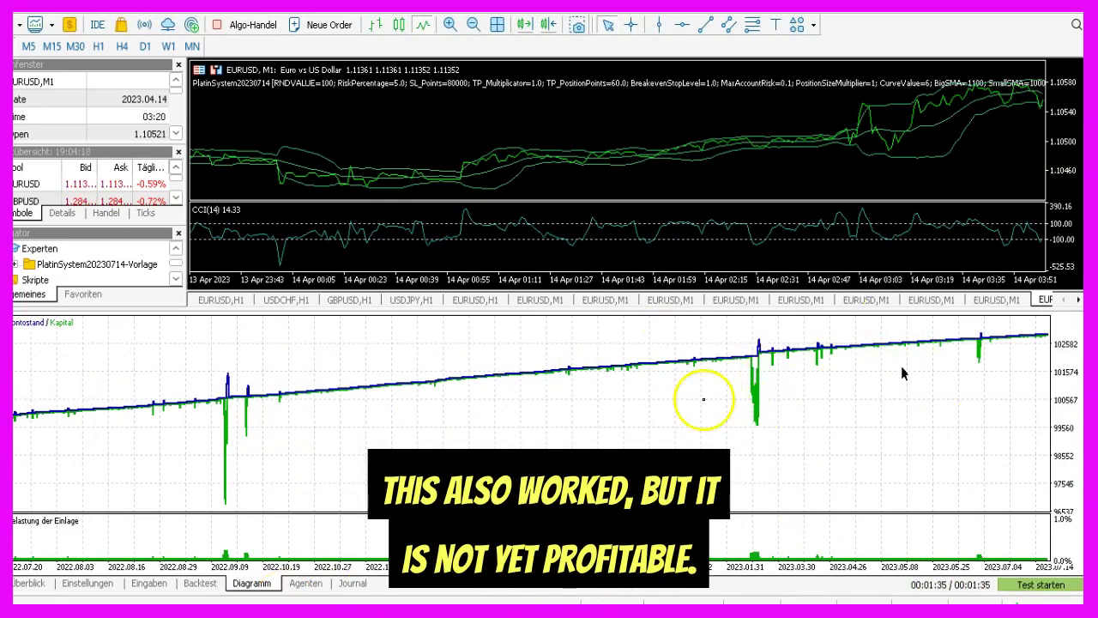
- Rerun with Multiplier for Position Size 4, reviewing net profit 11 316.21 (about 11.3%) and the balance chart
click(148, 582)
double_click(400, 478)
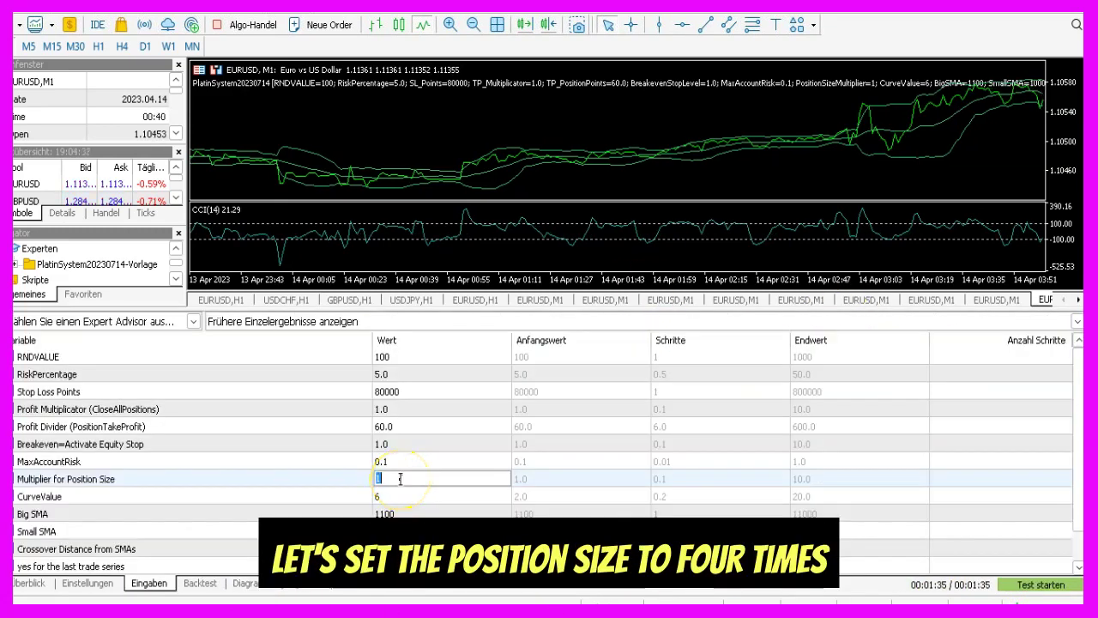
click(168, 479)
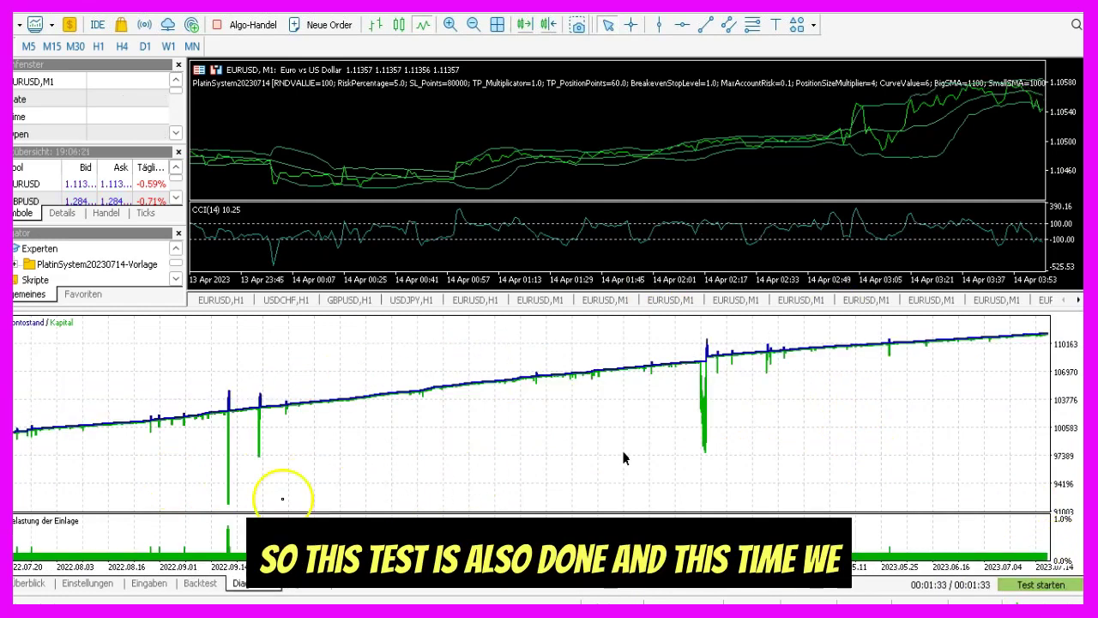
click(200, 582)
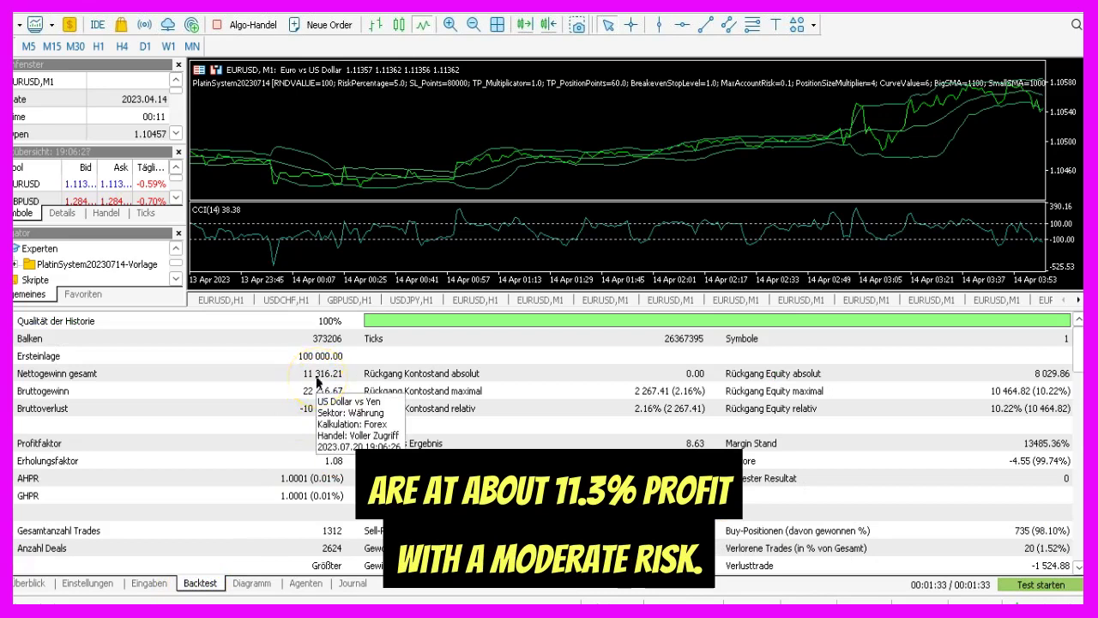
click(251, 583)
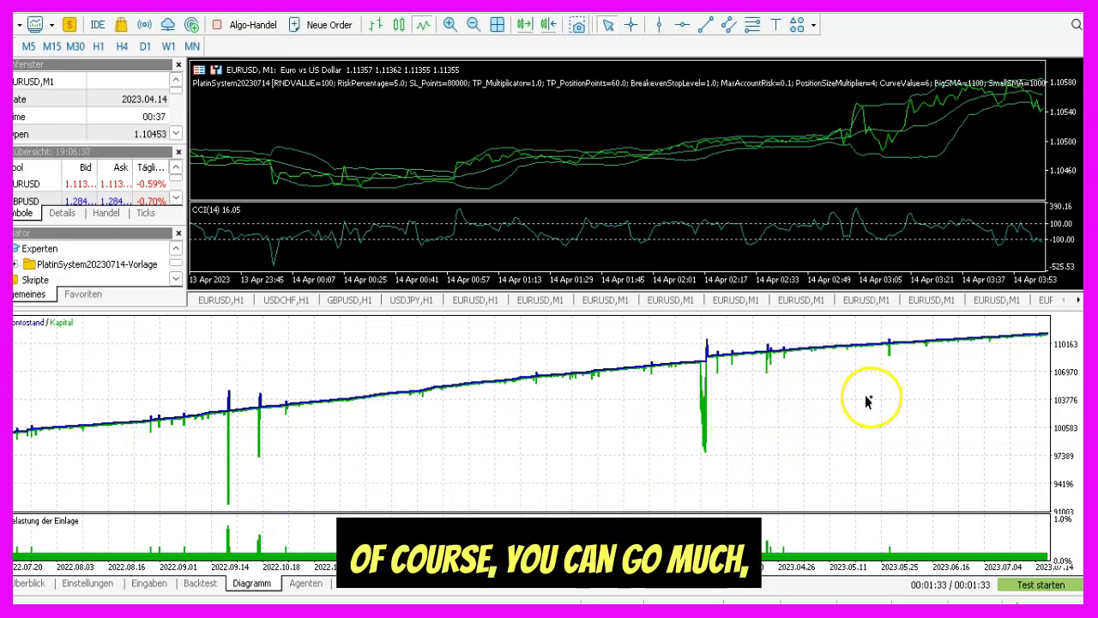
click(168, 587)
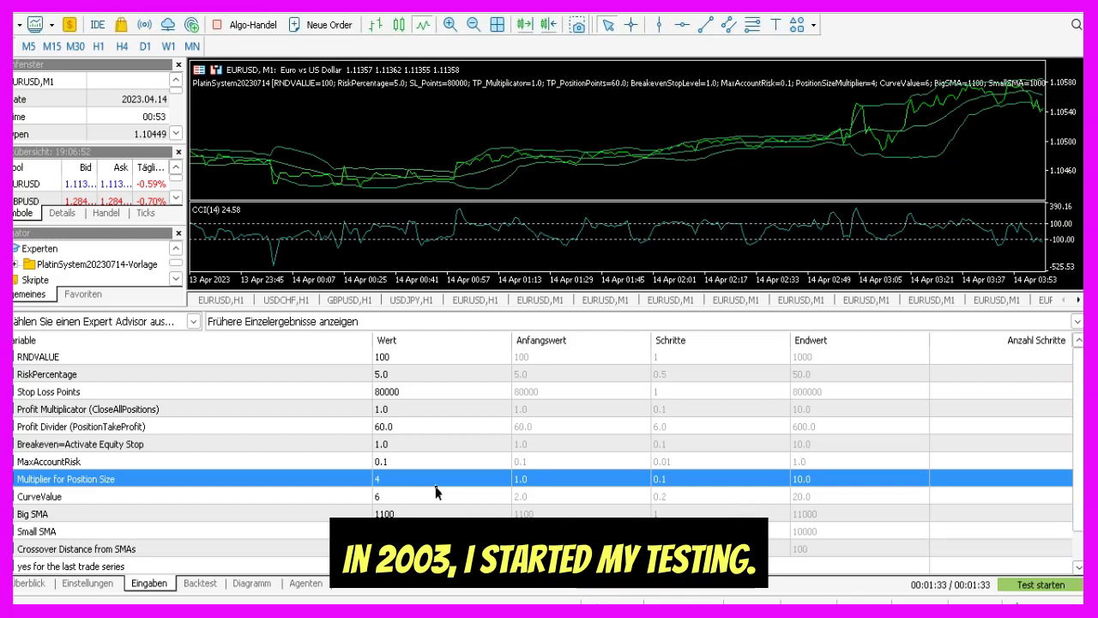
- Rerun with Multiplier for Position Size 8 and CurveValue 12; the balance curve tops near 140974
click(279, 379)
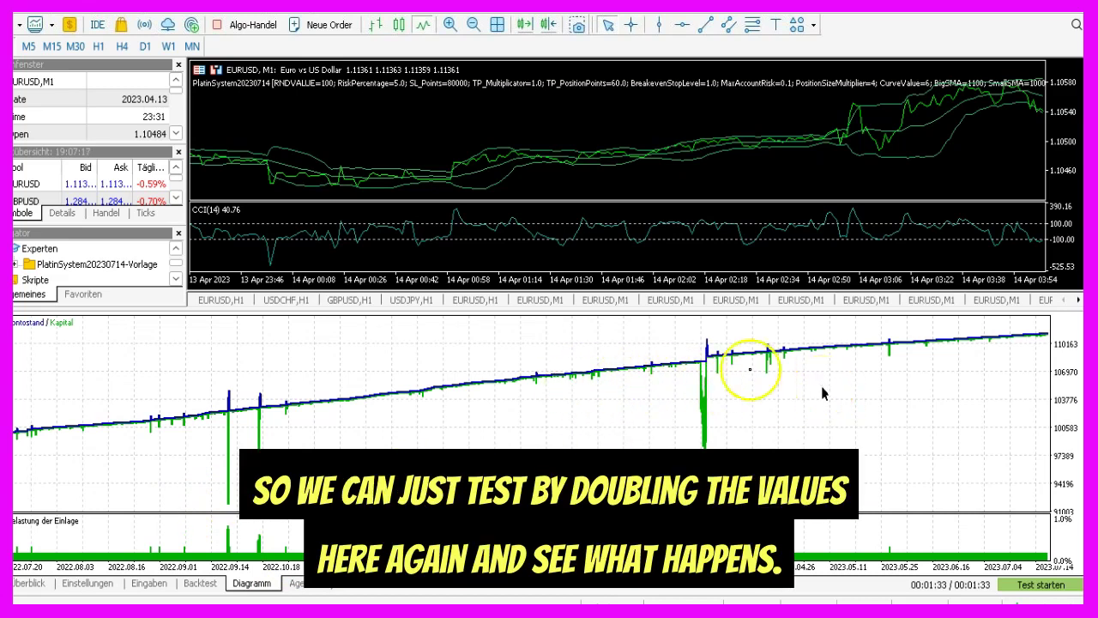
click(149, 583)
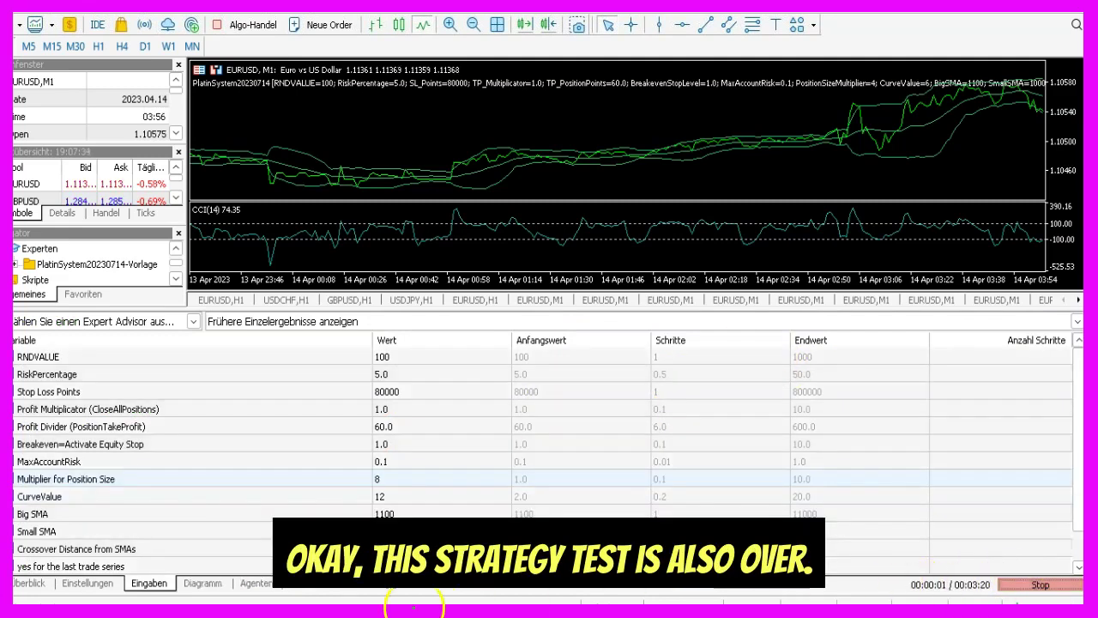
click(252, 582)
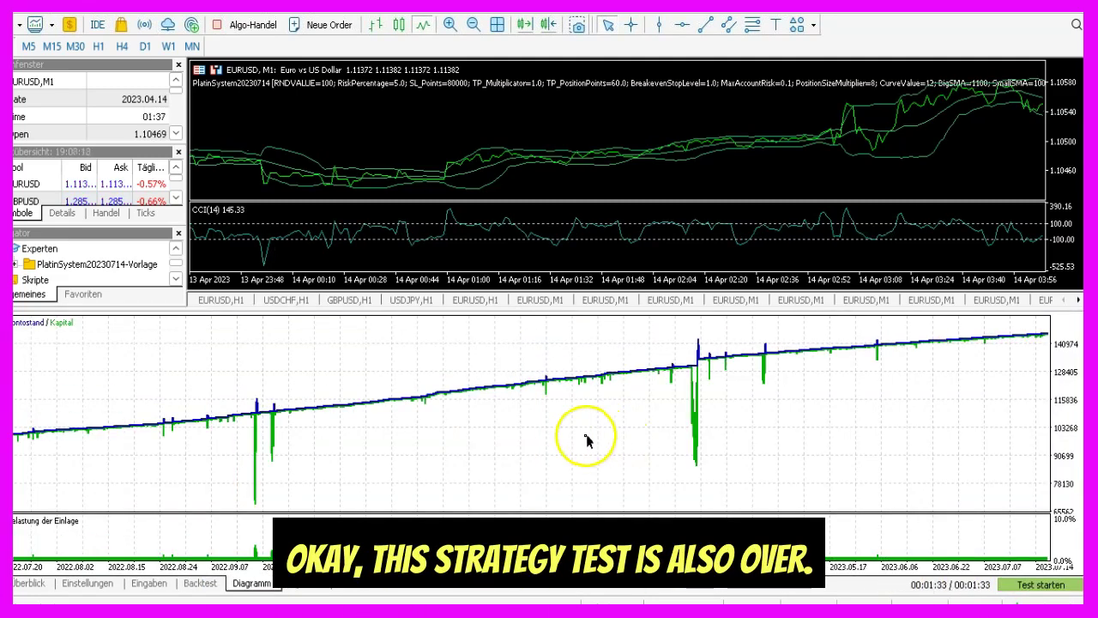
- Read the 45 504.83 Nettogewinn and inspect points on the balance curve, including the large drawdown spike
click(200, 582)
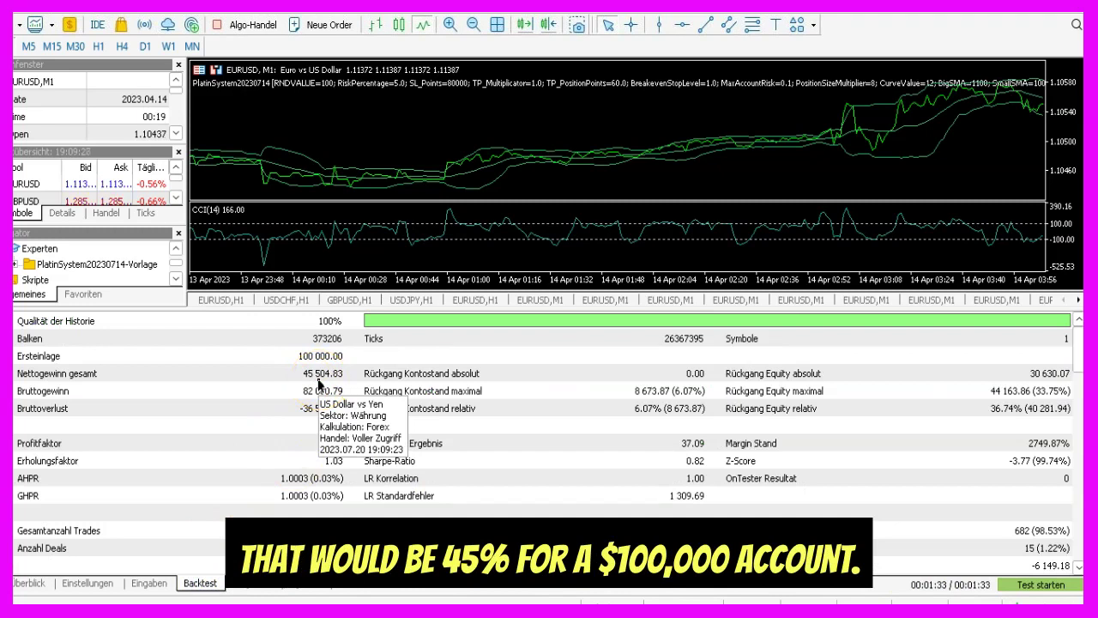
click(251, 584)
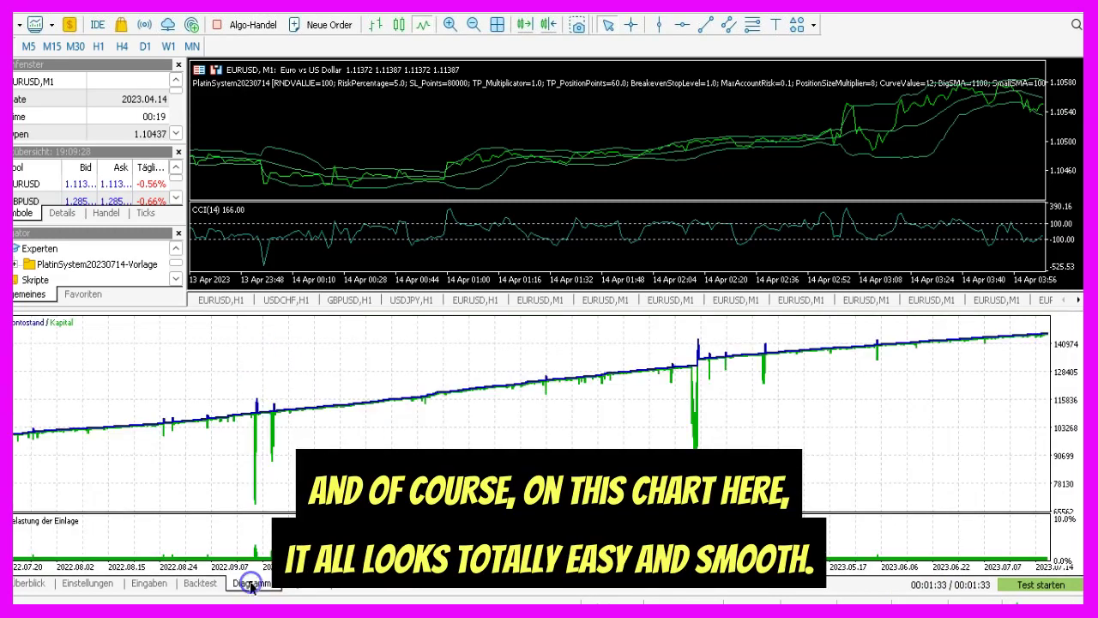
click(730, 457)
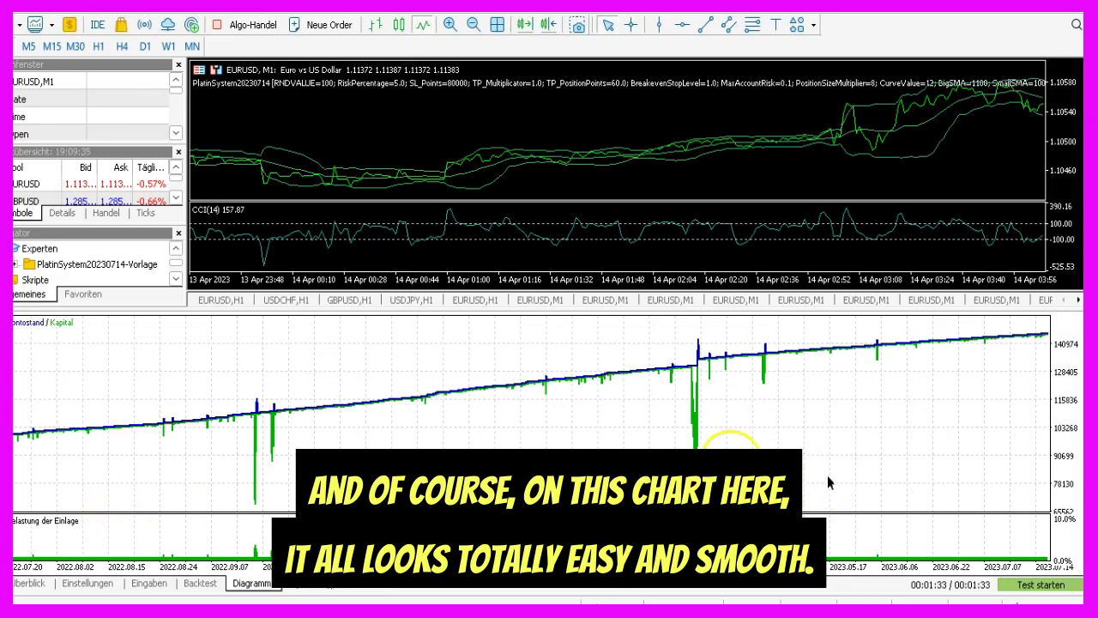
click(750, 420)
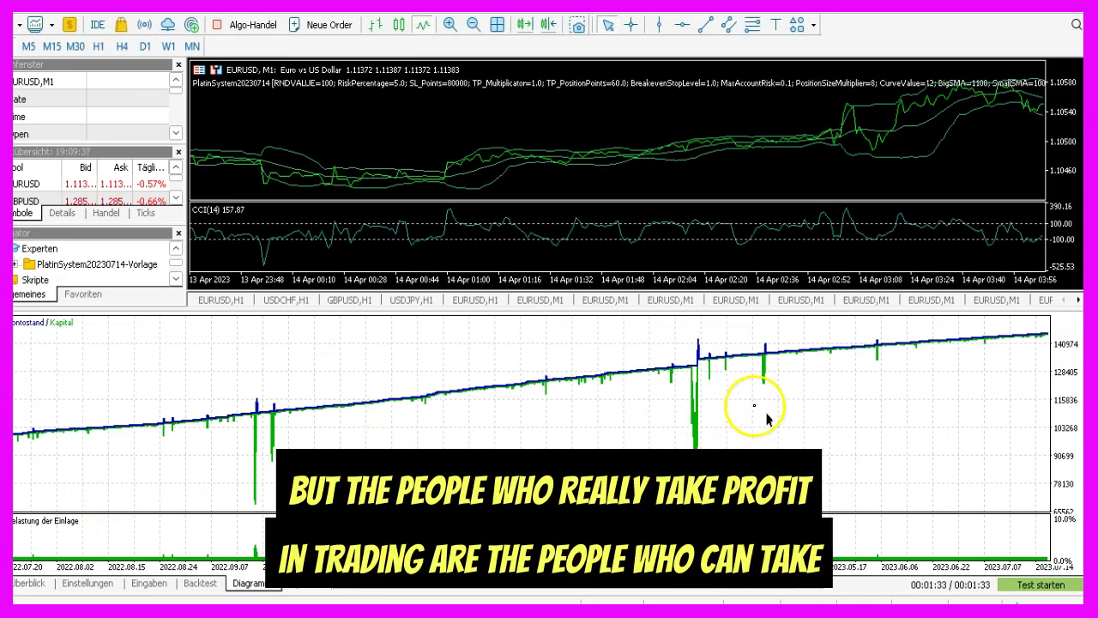
click(701, 380)
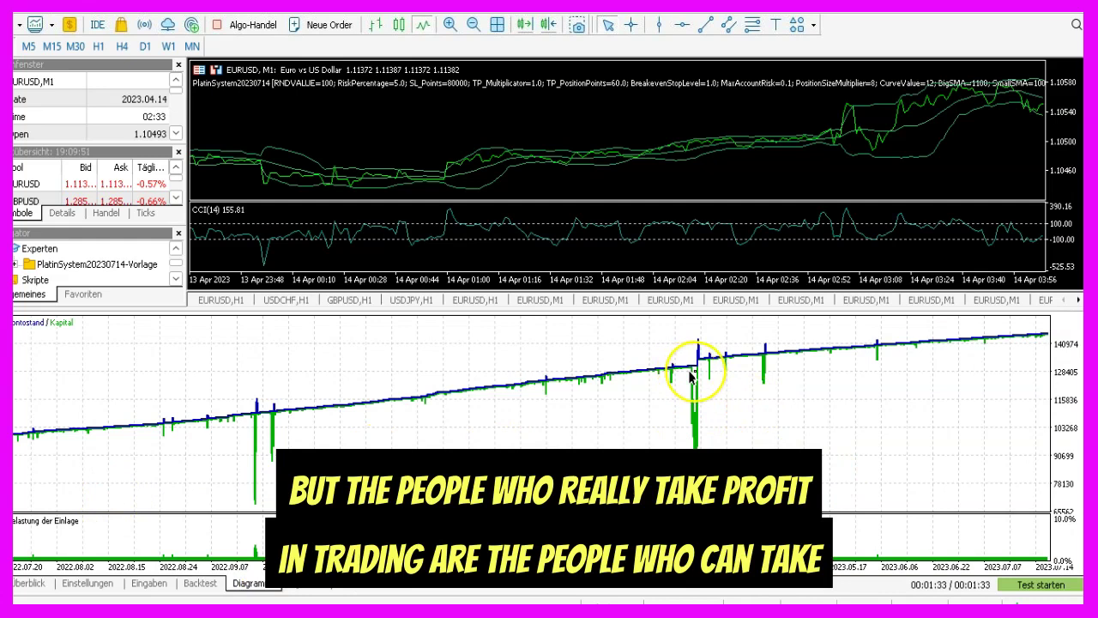
mouse_move(695, 374)
click(707, 429)
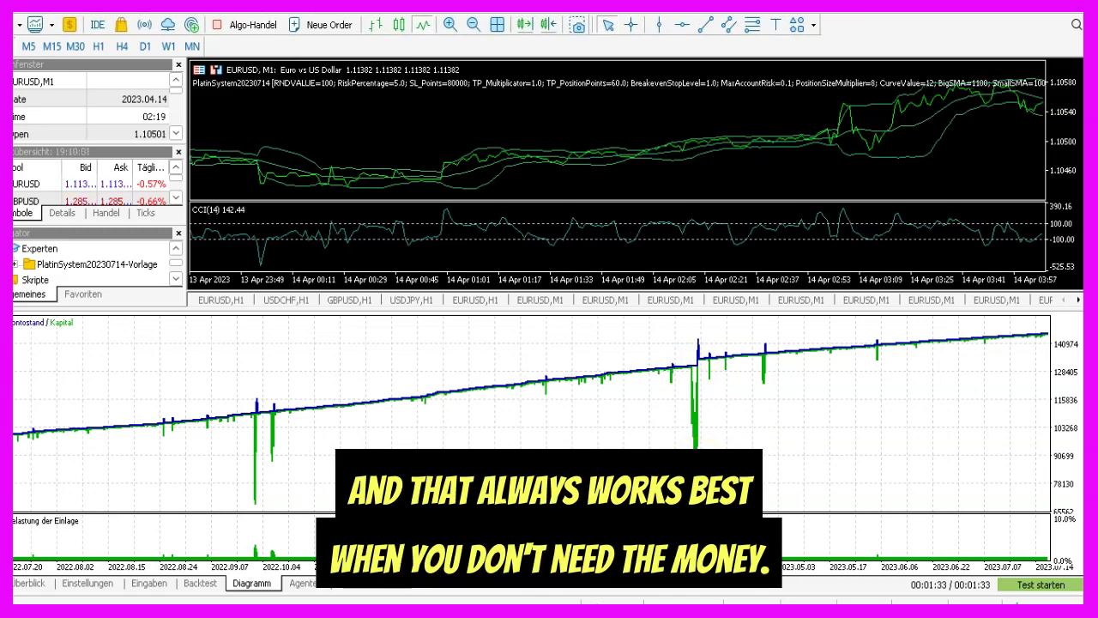
click(671, 461)
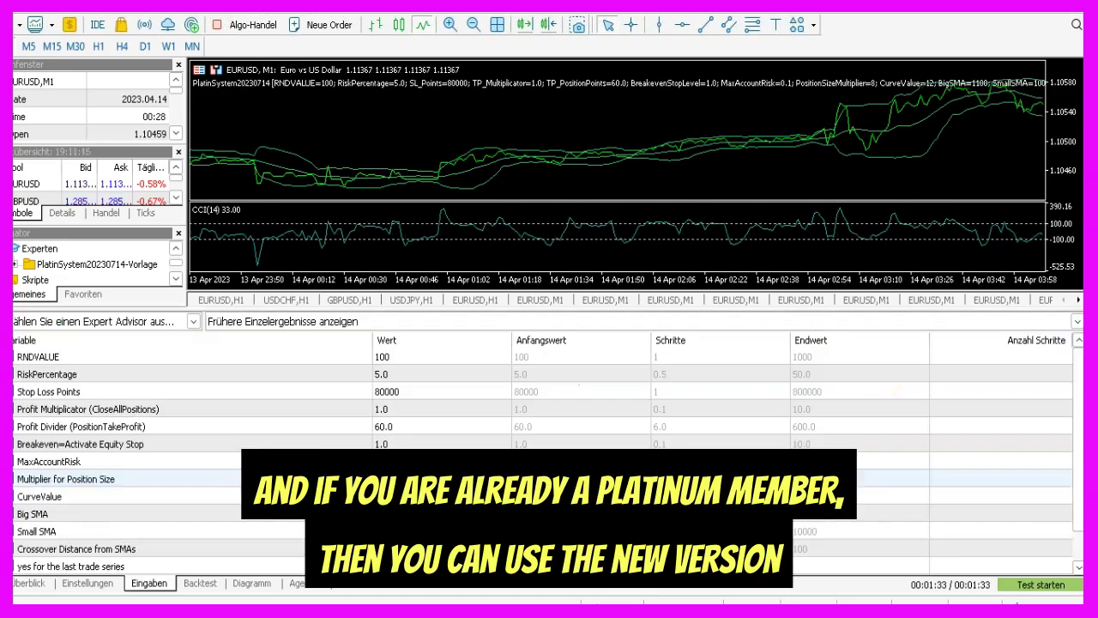
- Change Multiplier for Position Size, start a new backtest, and tile the open chart windows into a grid
click(66, 479)
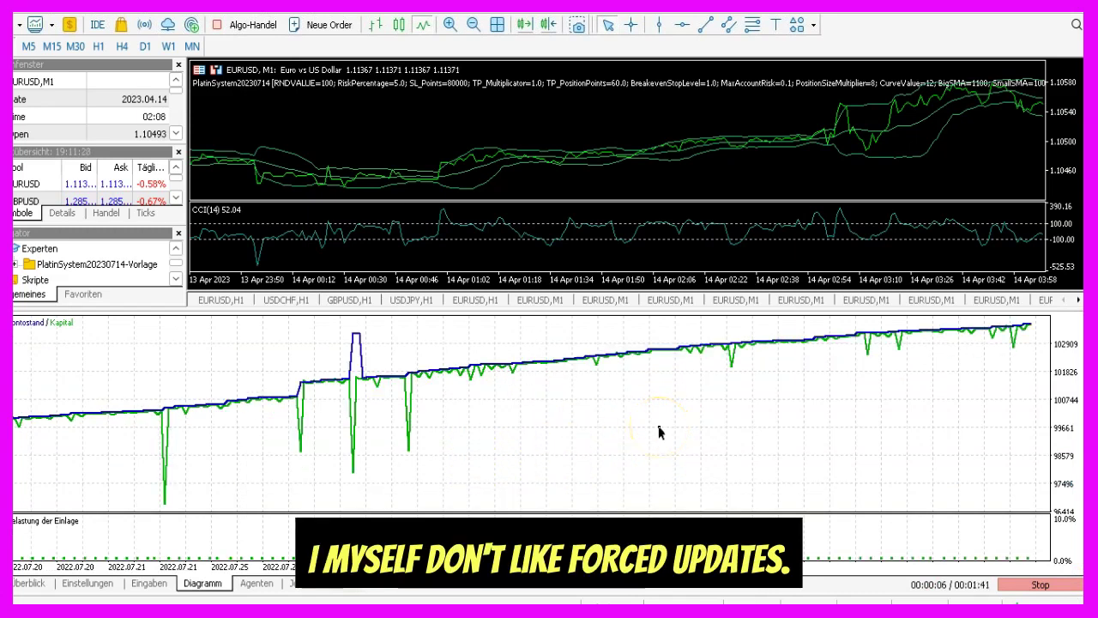
click(947, 450)
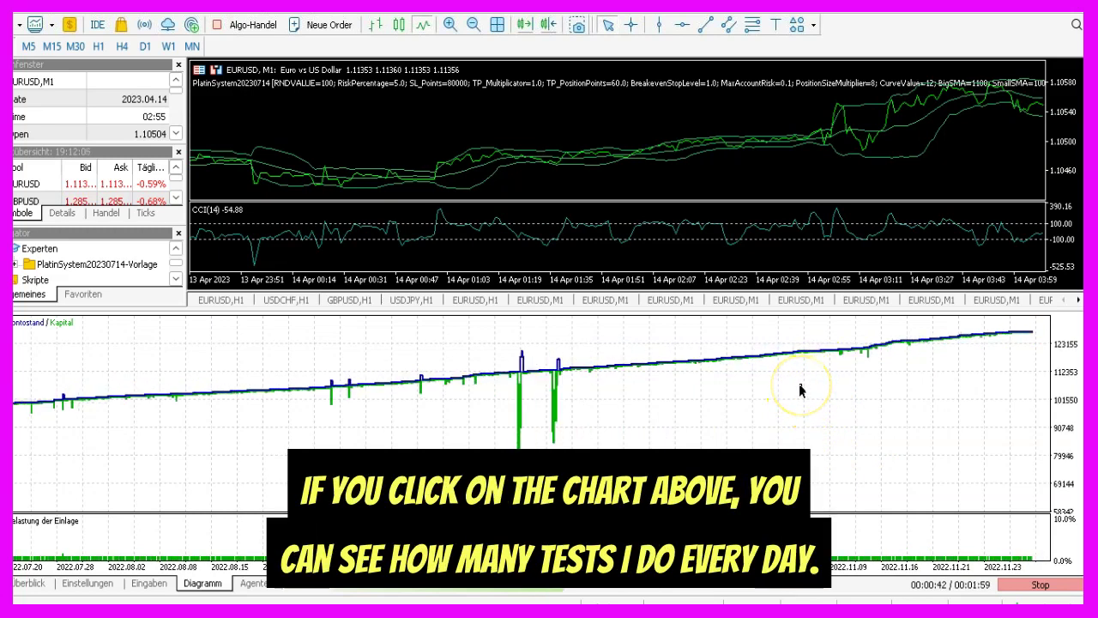
click(497, 24)
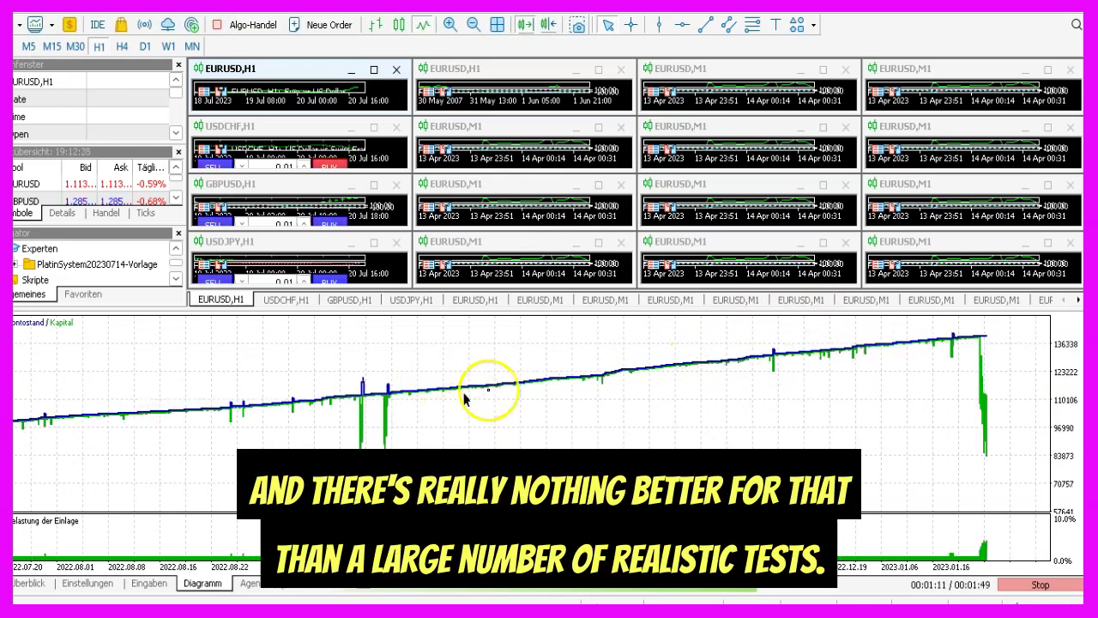
- Follow the Multiplier 10 run's balance curve climbing toward about 143850 by late May 2023
mouse_move(493, 391)
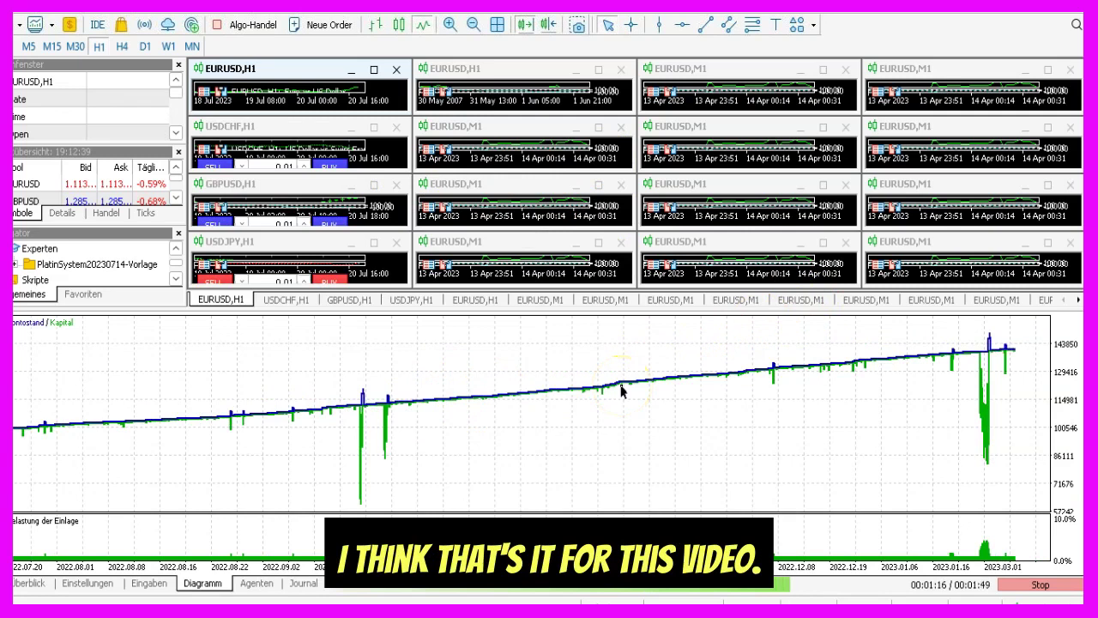
click(613, 336)
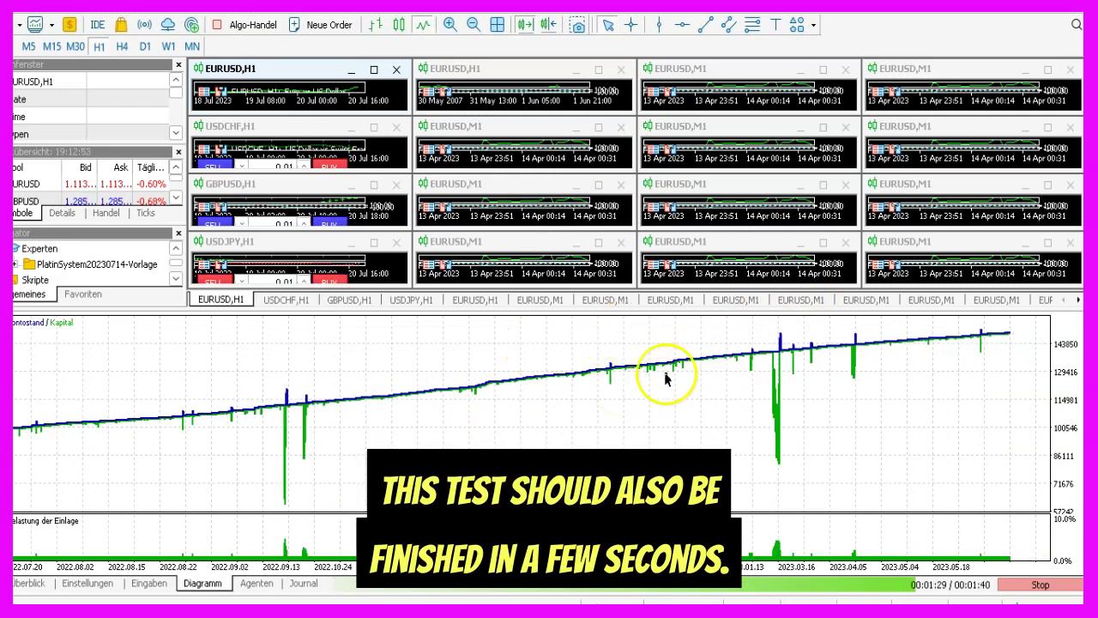